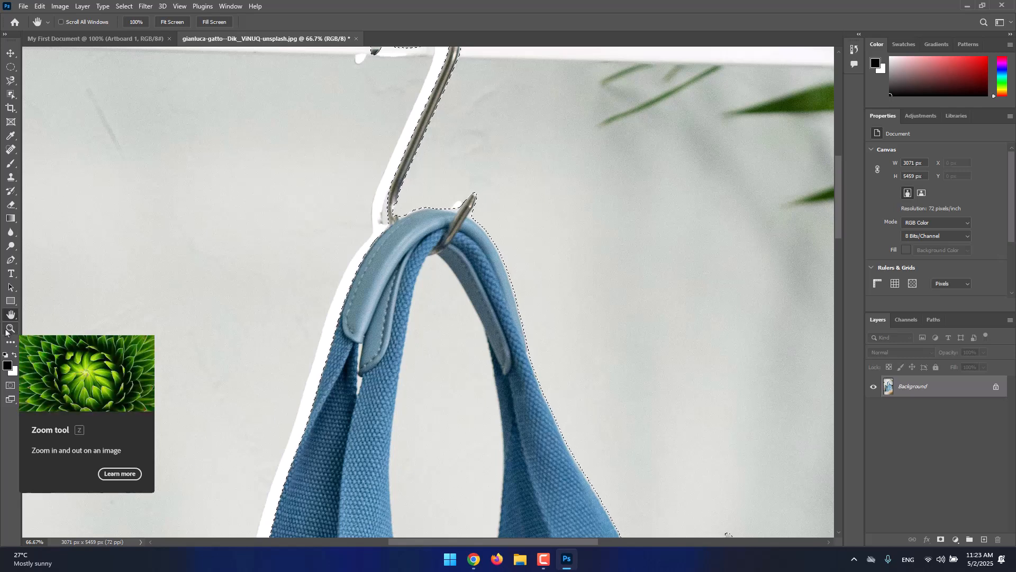
# Step: Examine the selection edge along the bag's handles at up to 300% zoom, and return to a view of the whole photo
pyautogui.click(11, 329)
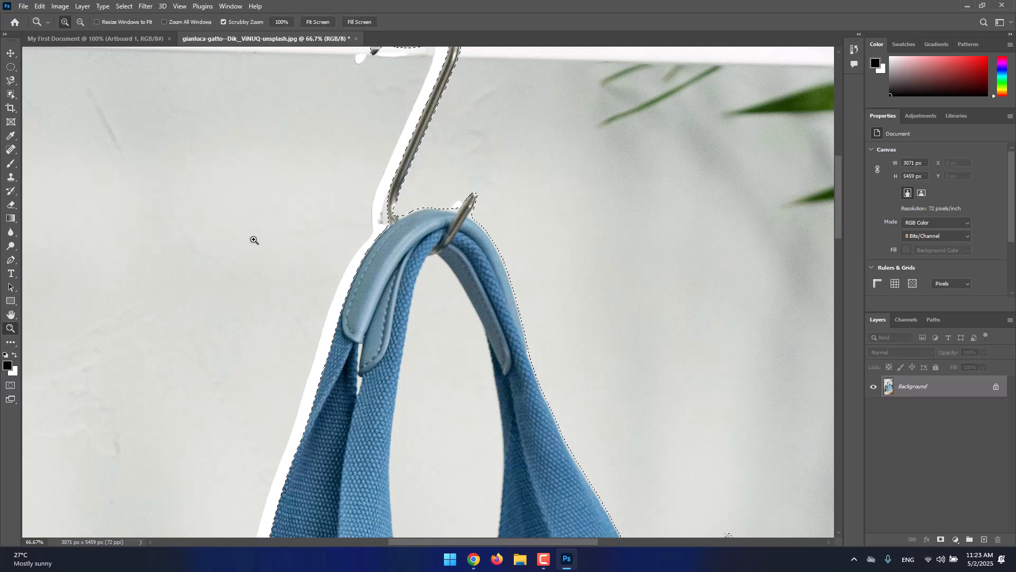
pyautogui.scroll(-3, 256, 240)
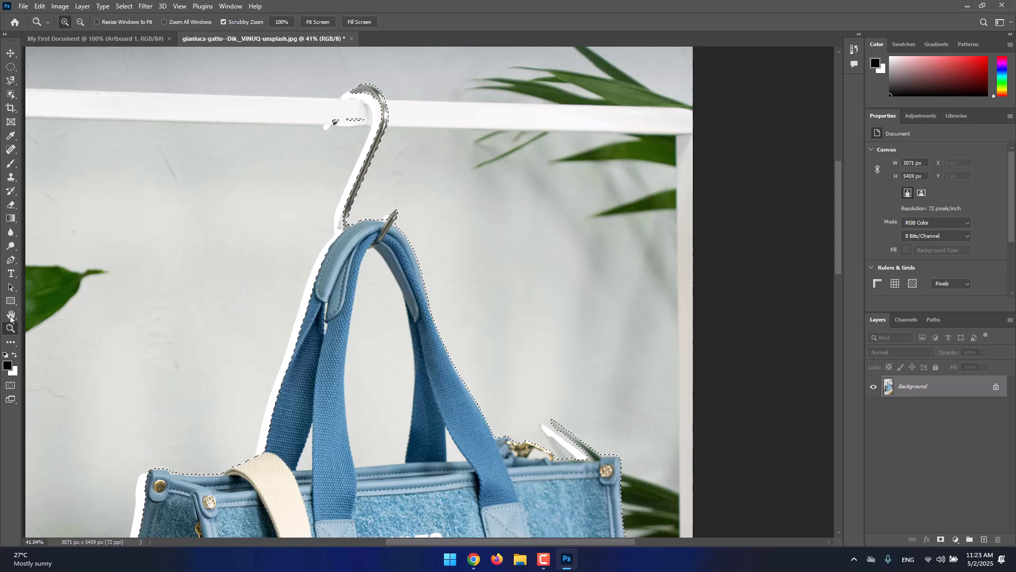
pyautogui.click(11, 53)
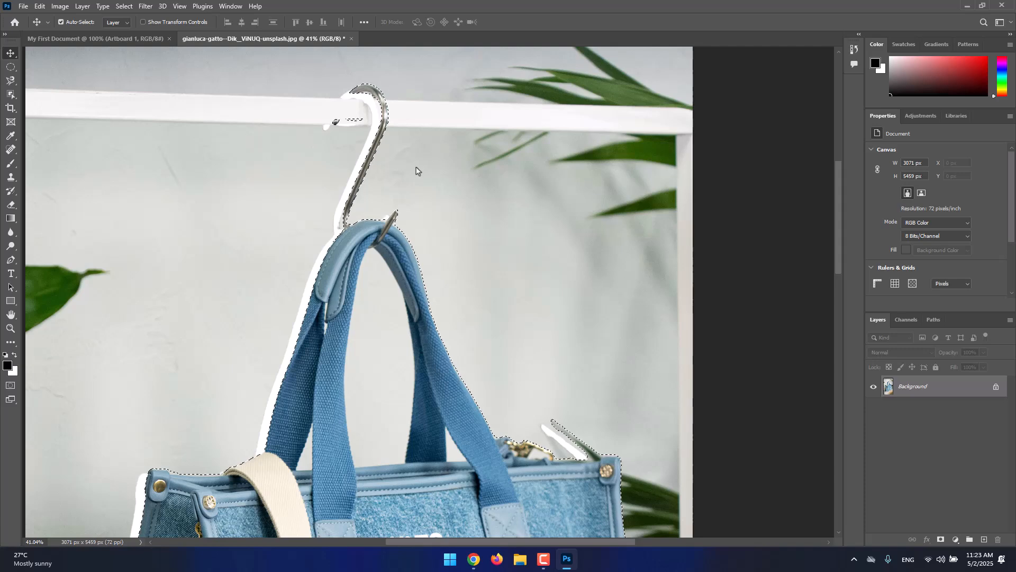
pyautogui.press('ctrl')
pyautogui.scroll(15, 416, 170)
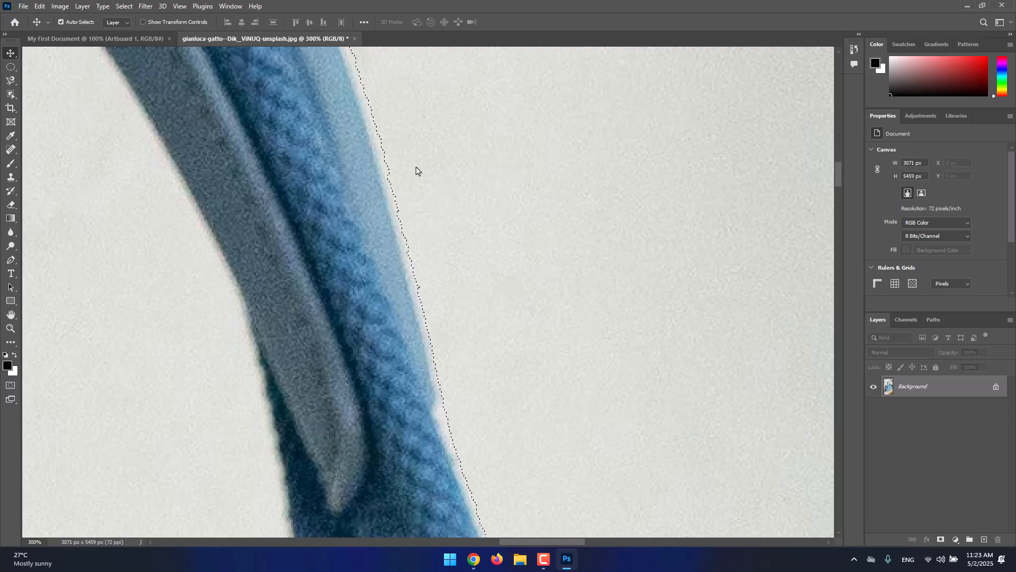
pyautogui.press('ctrl')
pyautogui.scroll(-1, 416, 171)
pyautogui.scroll(-12, 416, 171)
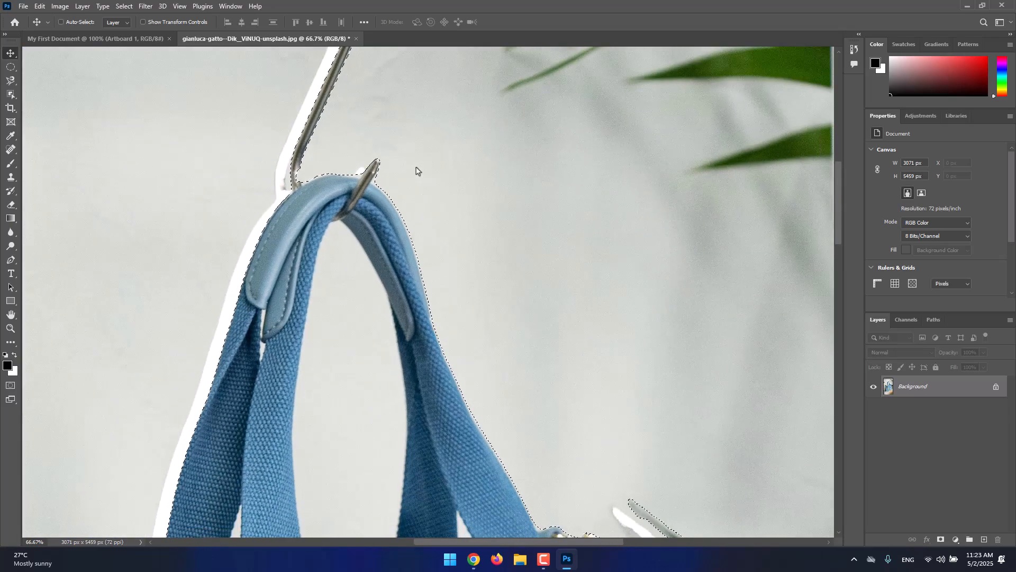
pyautogui.scroll(-2, 416, 170)
pyautogui.scroll(4, 416, 170)
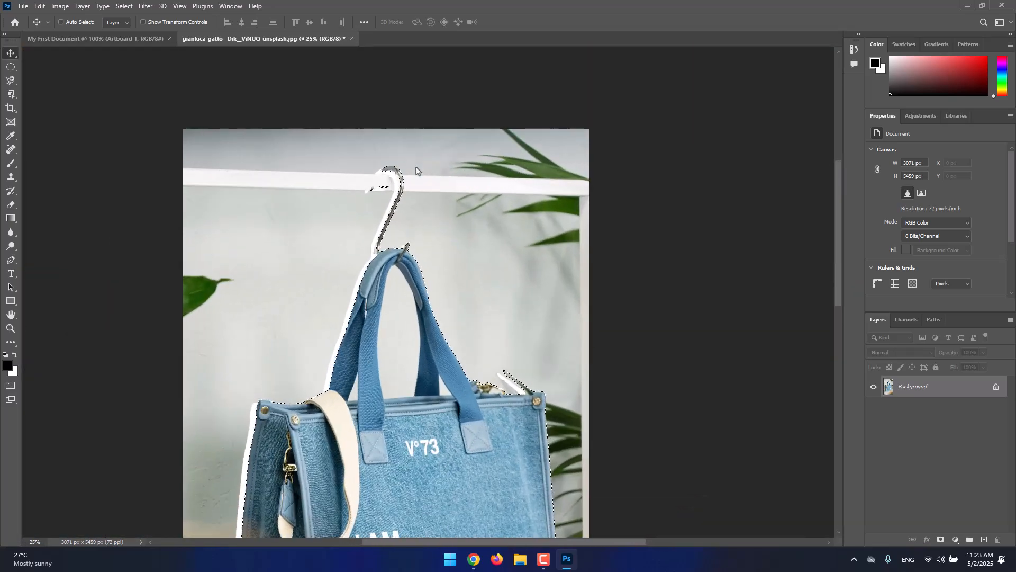
pyautogui.scroll(-4, 416, 170)
pyautogui.press('ctrl')
pyautogui.scroll(-1, 416, 170)
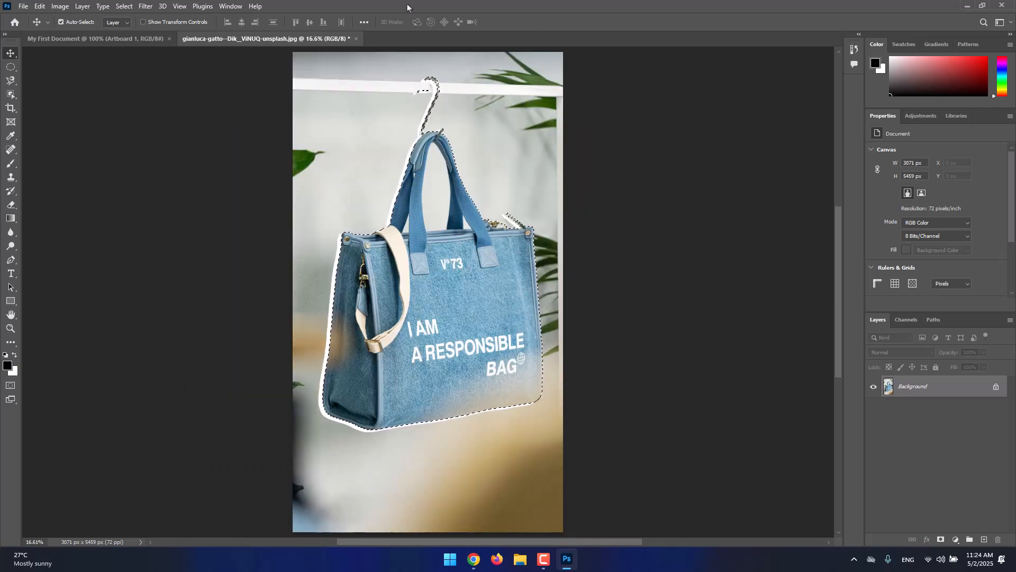
# Step: Magnify the front of the bag to 50% and fit the whole photo on screen again
pyautogui.press('ctrl')
pyautogui.keyDown('ctrl'); pyautogui.click(499, 250); pyautogui.keyUp('ctrl')
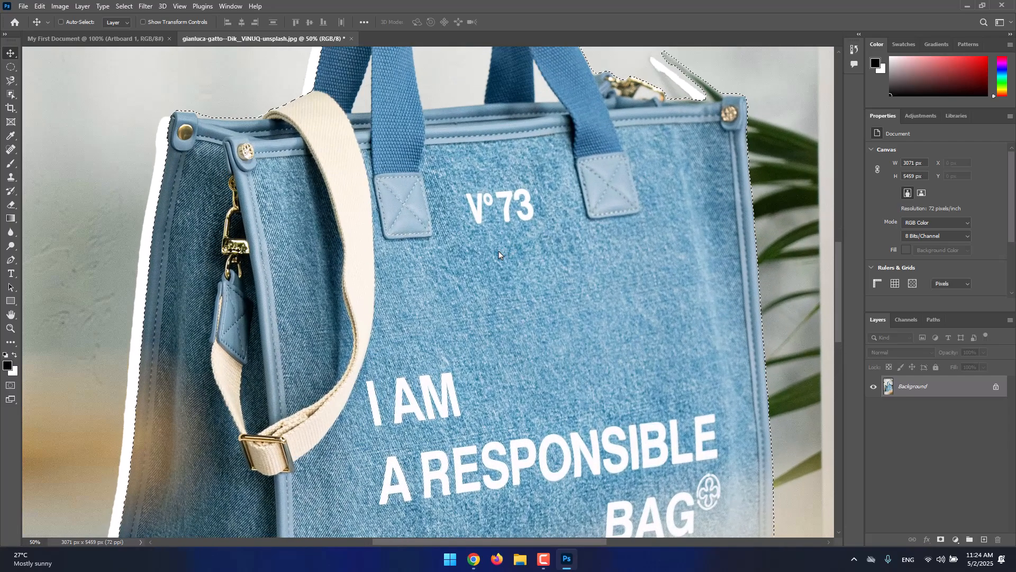
pyautogui.hotkey('ctrl', '0')
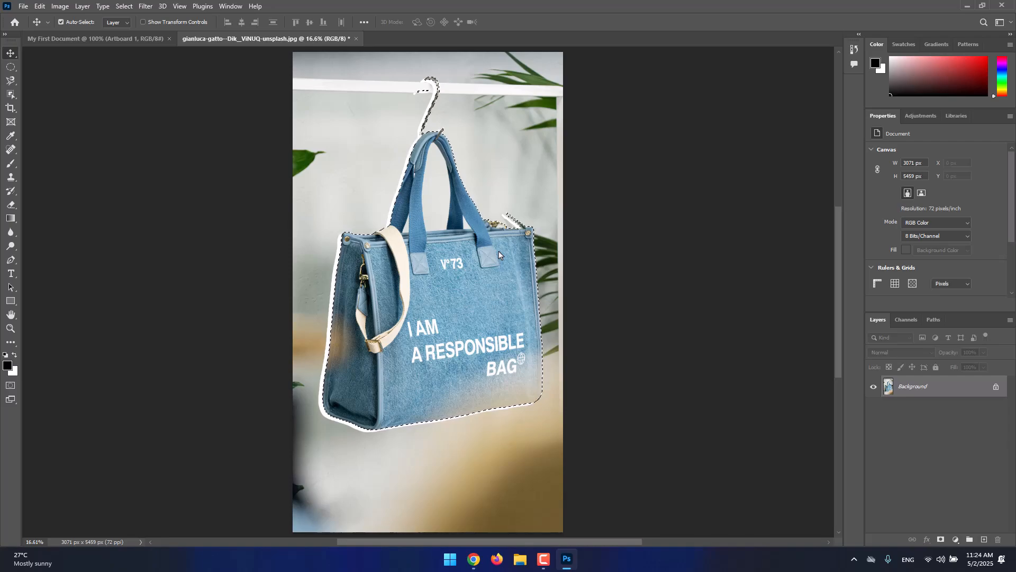
# Step: Magnify the photo to 66.7% and examine the bag from its denim front up to the handles and metal hook
pyautogui.hotkey('ctrl', '+')
pyautogui.hotkey('ctrl', '+')
pyautogui.hotkey('ctrl', '+')
pyautogui.hotkey('ctrl', '+')
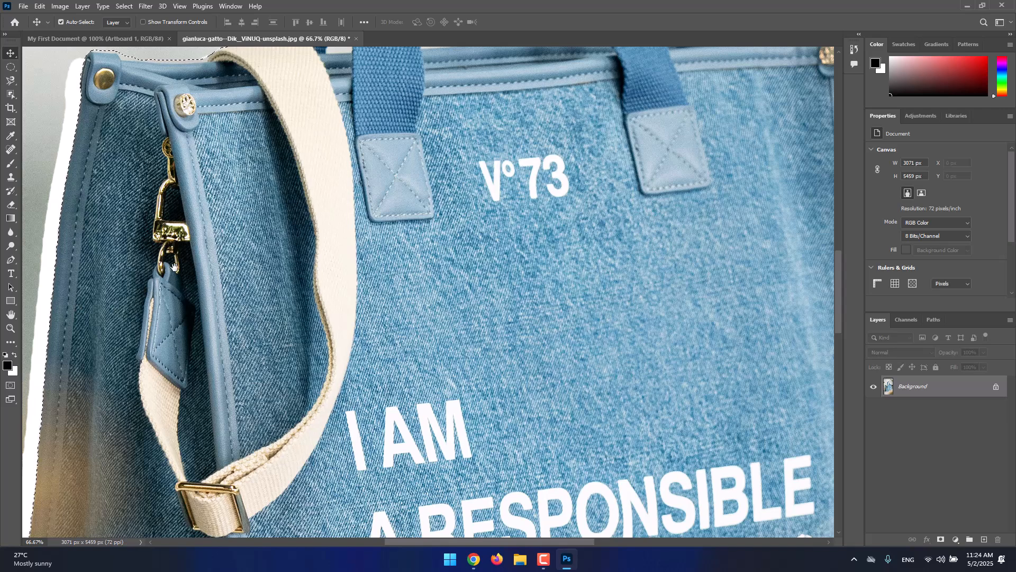
pyautogui.scroll(1, 177, 267)
pyautogui.scroll(2, 207, 246)
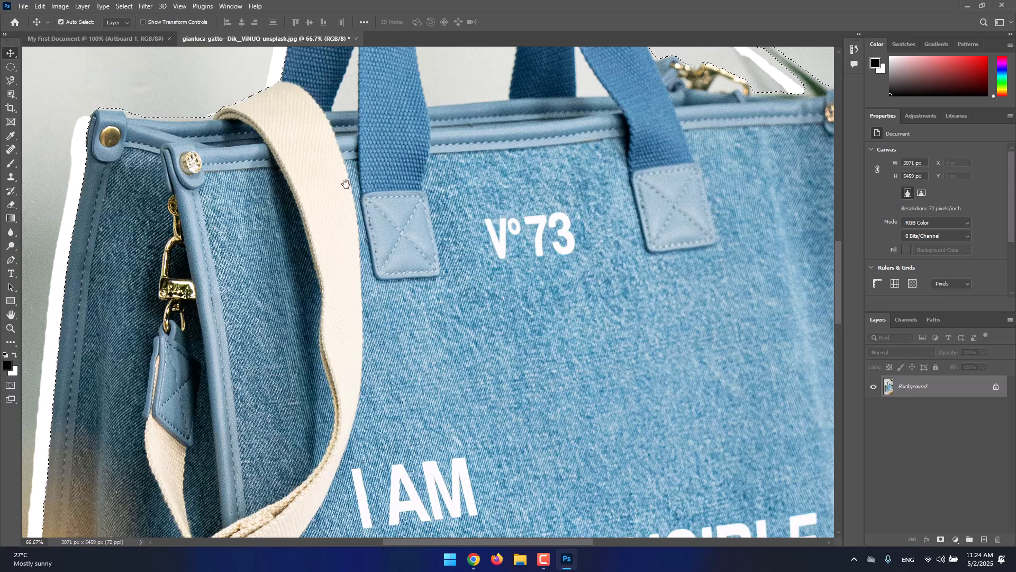
pyautogui.moveTo(354, 182); pyautogui.dragTo(346, 195)
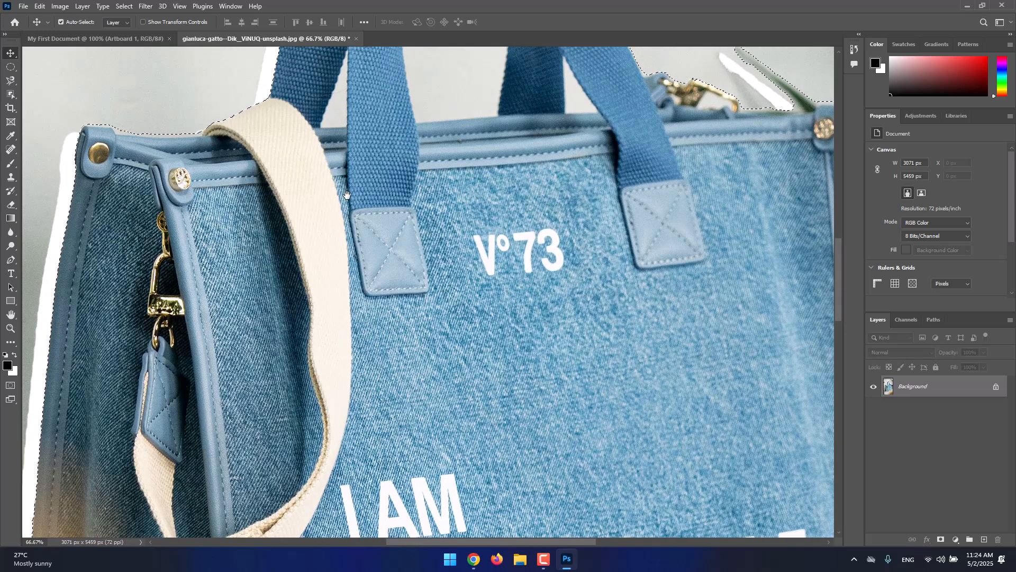
pyautogui.moveTo(363, 199); pyautogui.dragTo(360, 203)
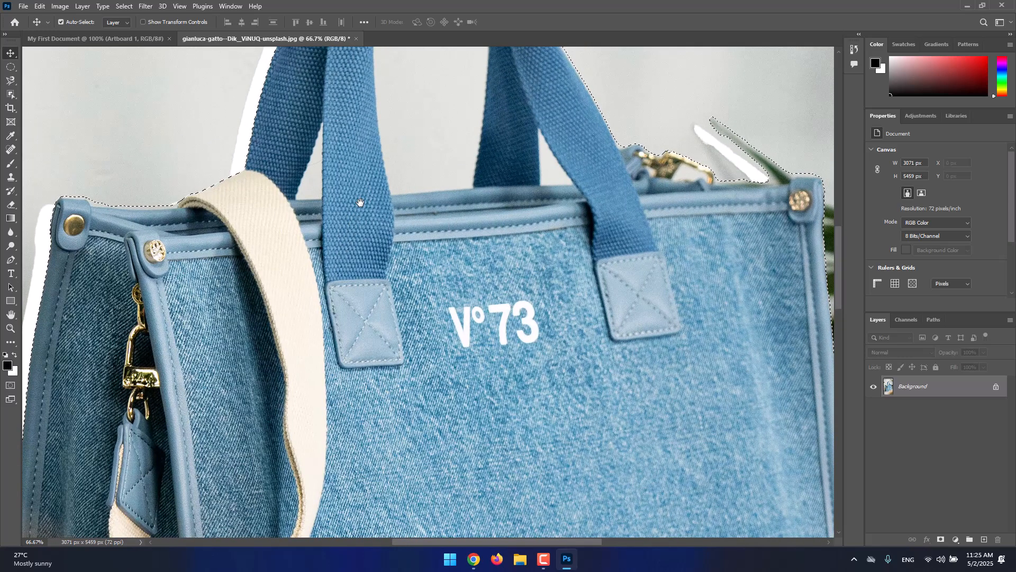
pyautogui.moveTo(447, 123); pyautogui.dragTo(438, 288)
pyautogui.moveTo(438, 177); pyautogui.dragTo(434, 405)
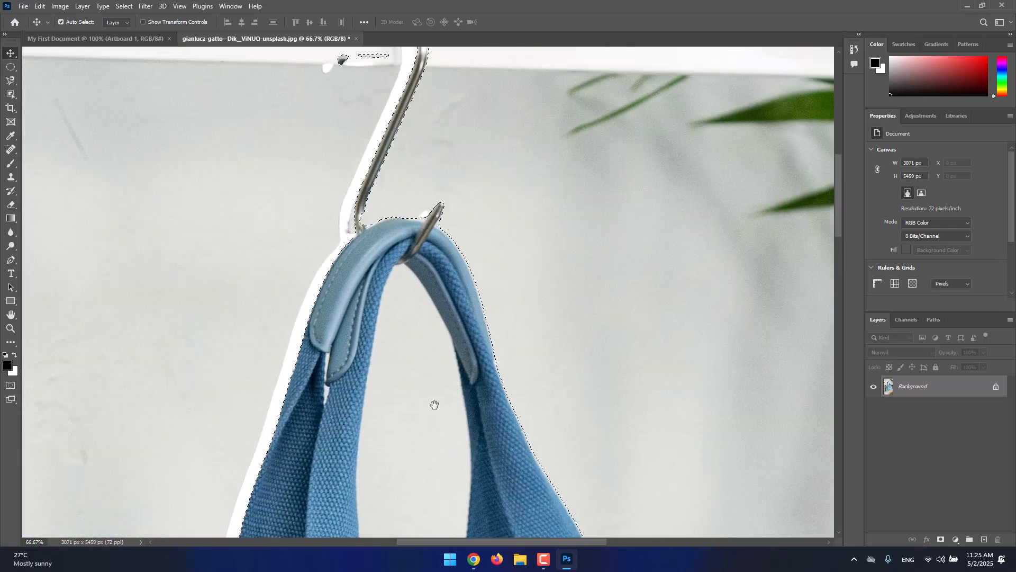
pyautogui.moveTo(438, 268); pyautogui.dragTo(411, 368)
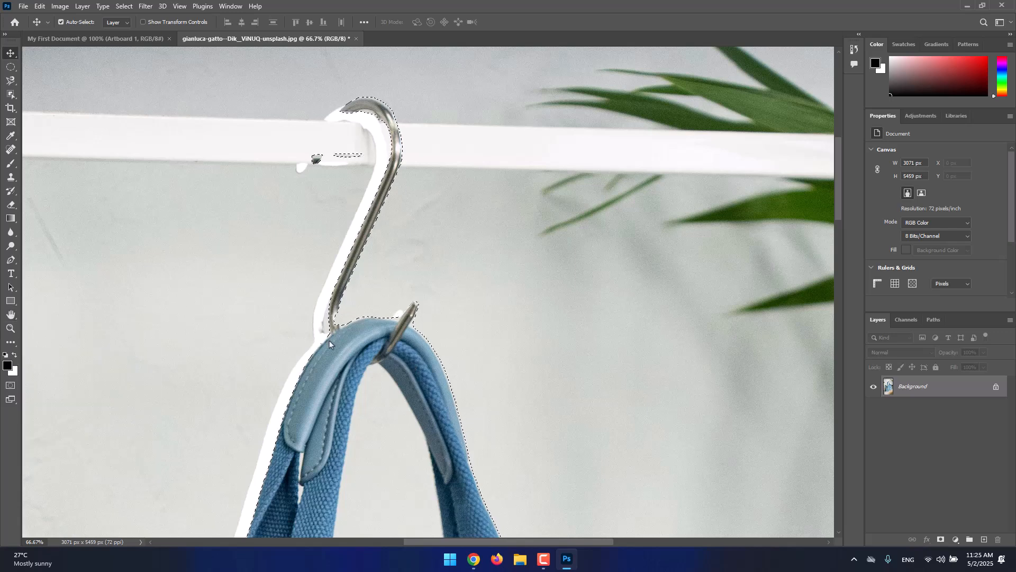
pyautogui.moveTo(329, 341); pyautogui.dragTo(406, 306)
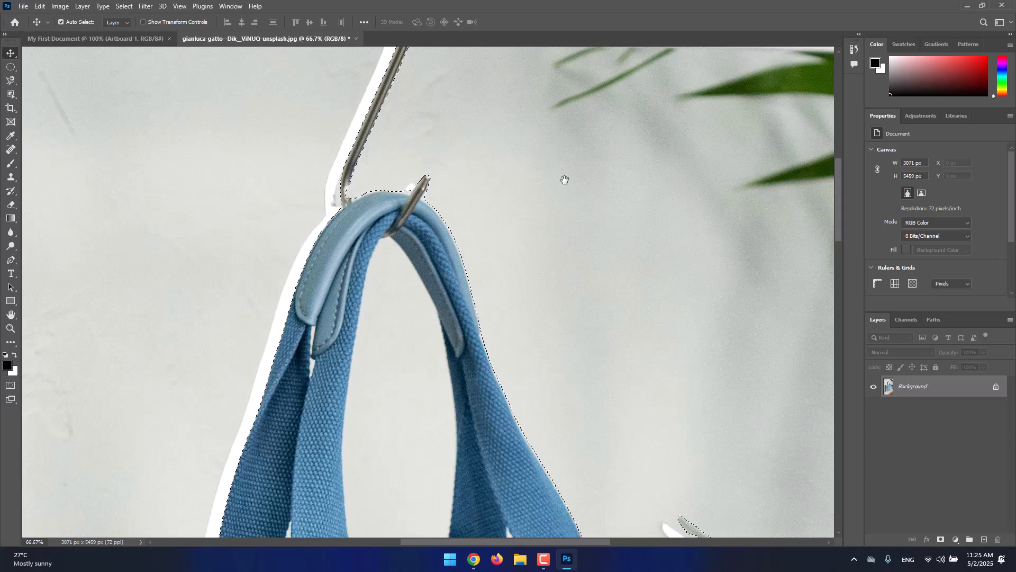
# Step: Zoom out to show the photo at reduced size and magnify the bag's handles to 200%
pyautogui.hotkey('ctrl', '-')
pyautogui.hotkey('ctrl', '-')
pyautogui.hotkey('ctrl', '-')
pyautogui.hotkey('ctrl', '-')
pyautogui.hotkey('ctrl', '-')
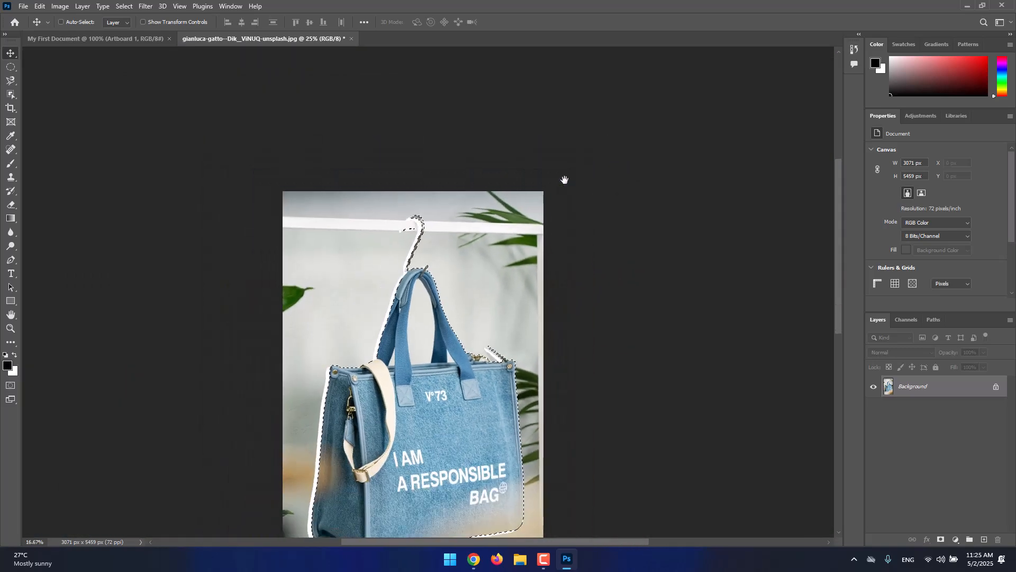
pyautogui.hotkey('ctrl', '+')
pyautogui.hotkey('ctrl', '+')
pyautogui.hotkey('ctrl', '+')
pyautogui.hotkey('ctrl', '+')
pyautogui.hotkey('ctrl', '+')
pyautogui.hotkey('ctrl', '+')
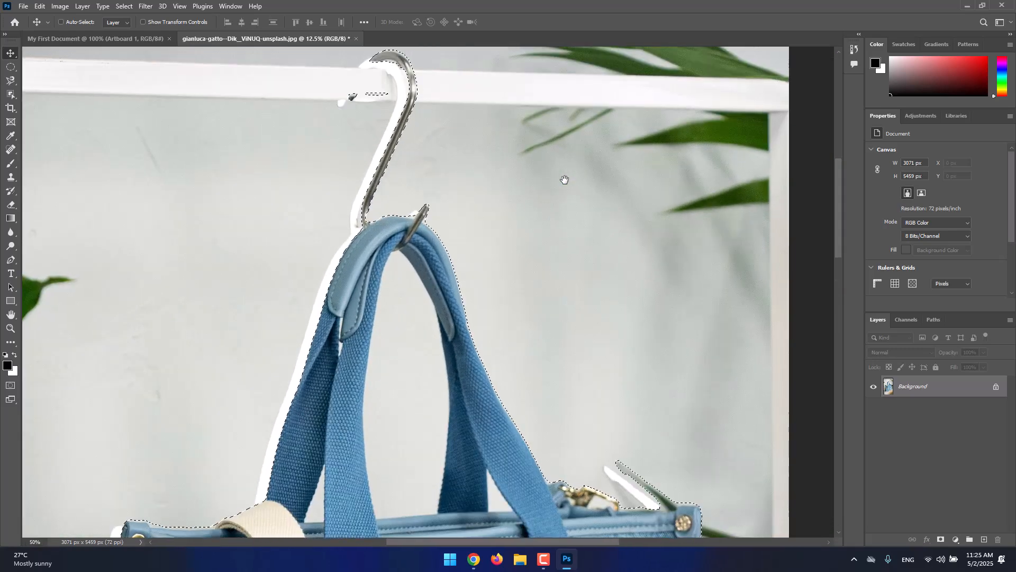
pyautogui.hotkey('ctrl', '+')
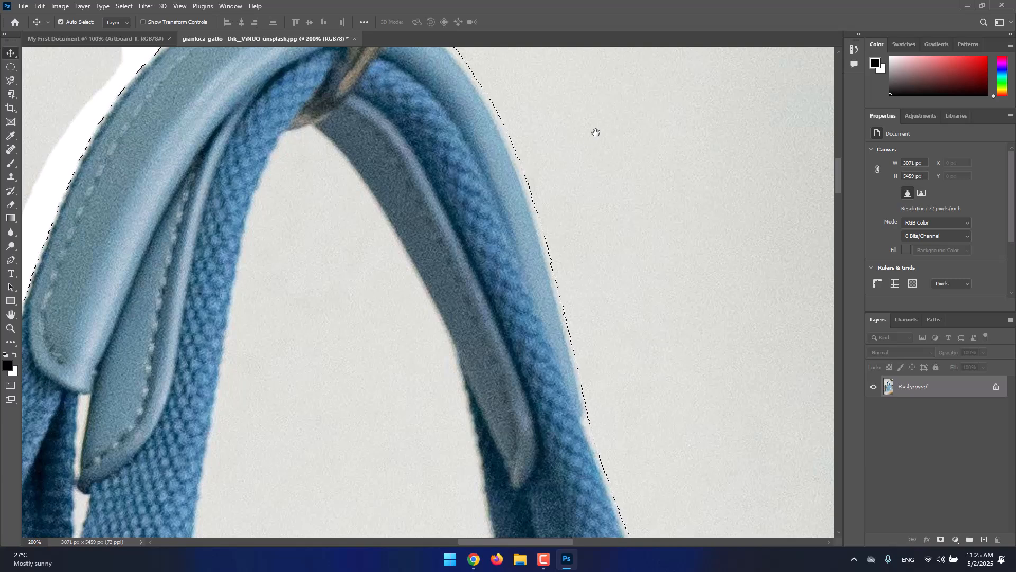
# Step: Inspect the selection around the curved top of the metal hook at 200%, and fit the whole photo on screen
pyautogui.scroll(15, 516, 249)
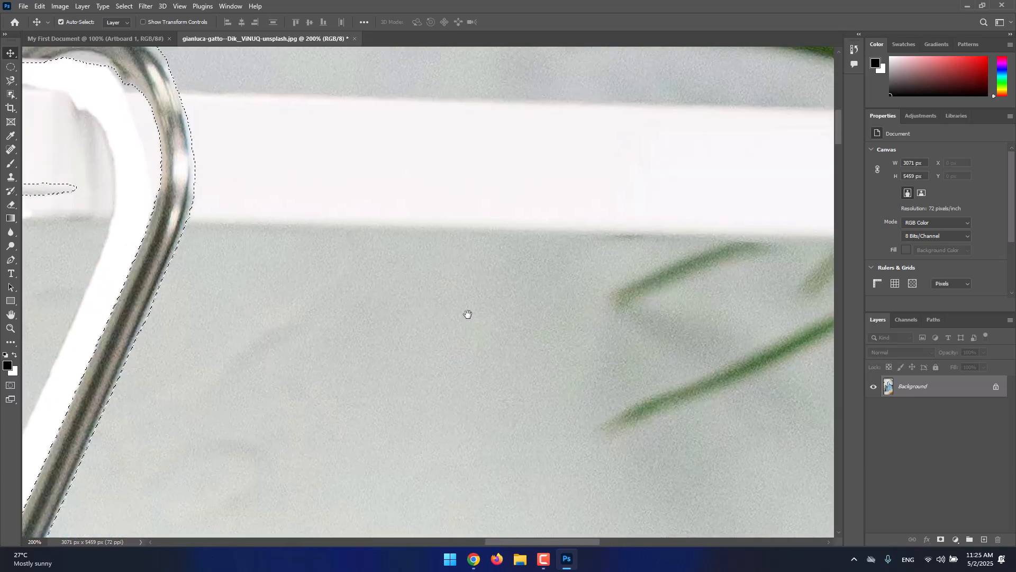
pyautogui.scroll(4, 489, 389)
pyautogui.scroll(-4, 429, 344)
pyautogui.hscroll(-2, 484, 281)
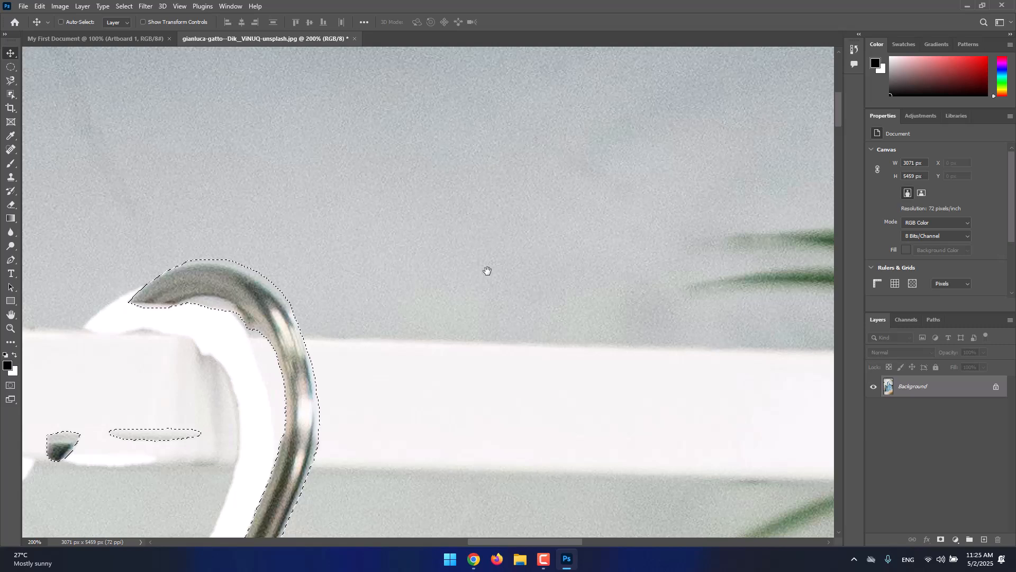
pyautogui.hotkey('ctrl', '0')
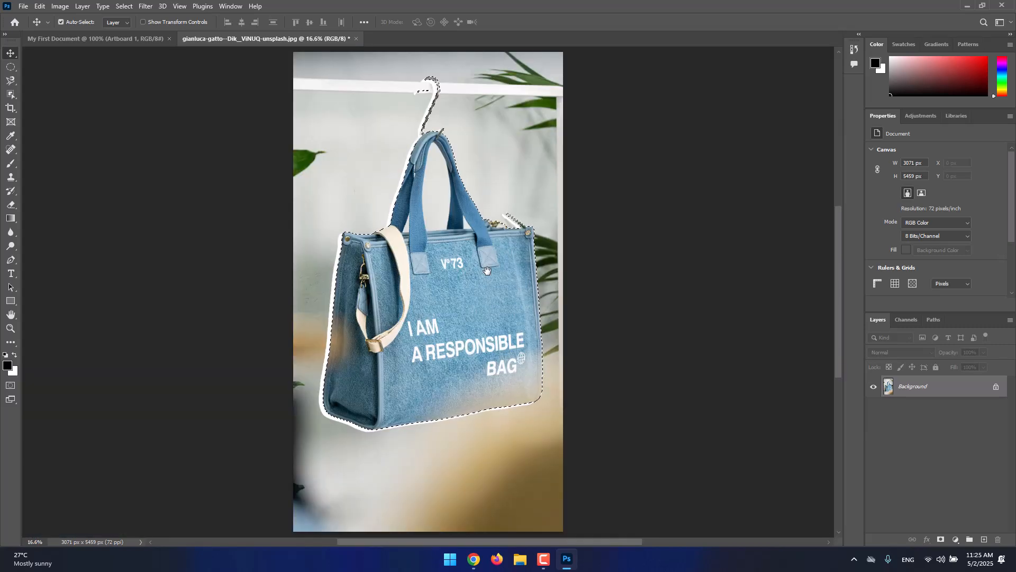